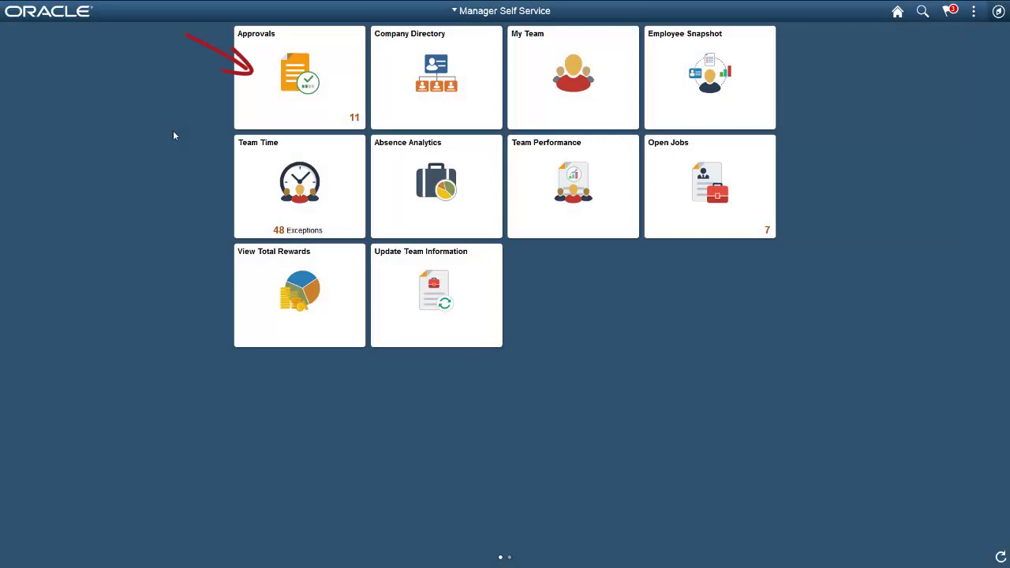
Open the pending approvals list and group it by Requester.
click(240, 126)
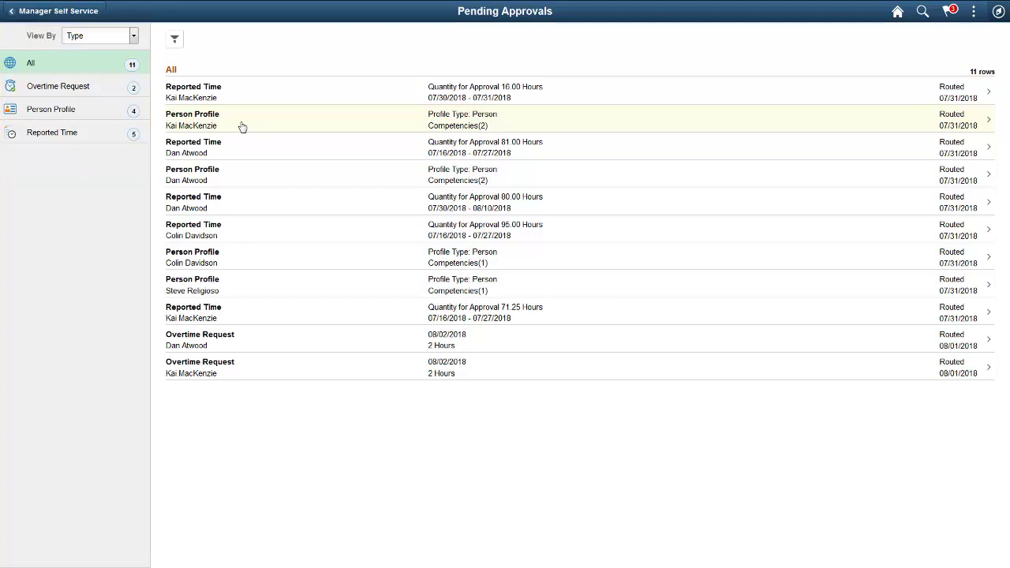
click(134, 37)
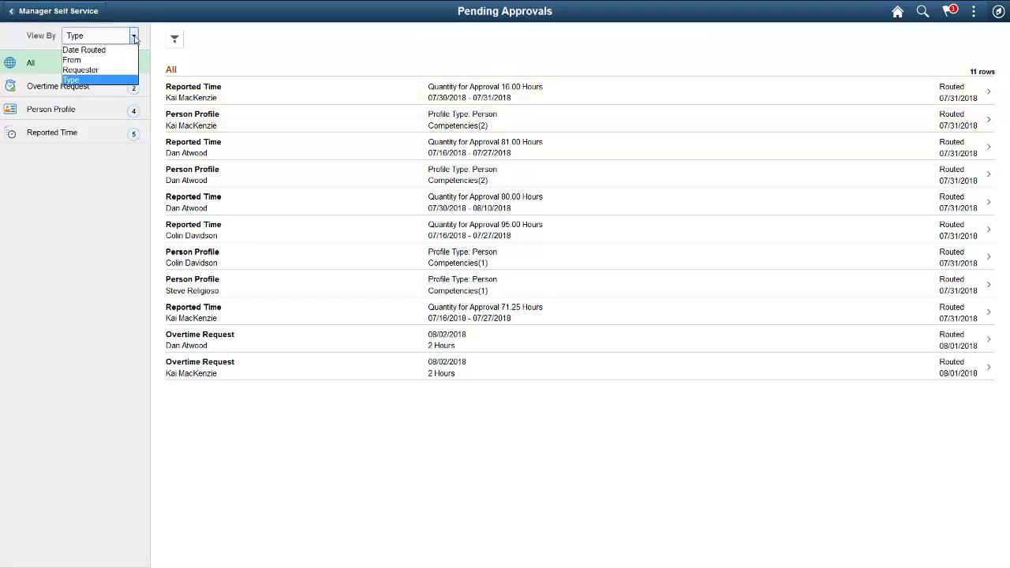
click(126, 71)
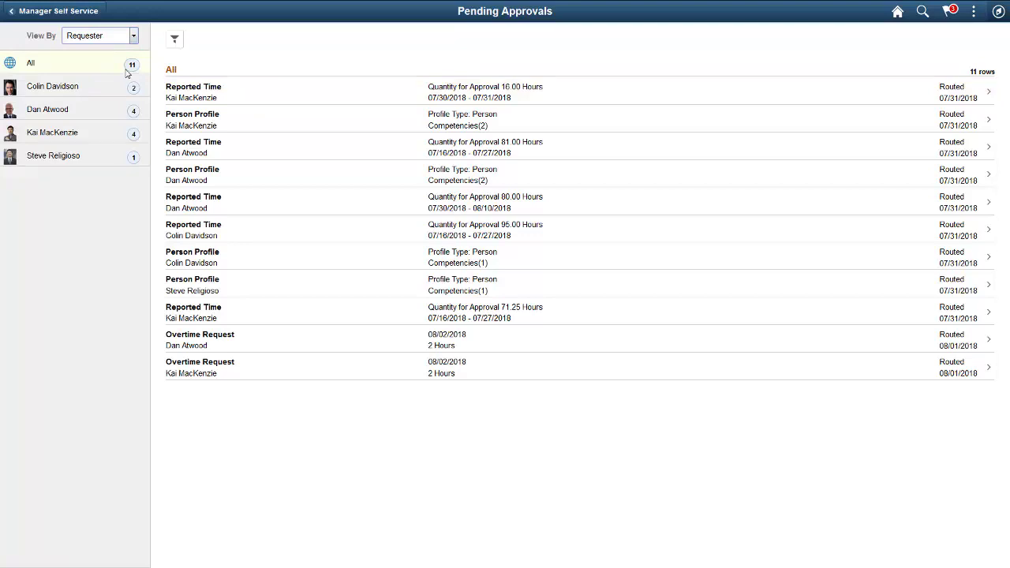
Regroup approvals by Type and show only the five Reported Time items.
click(134, 36)
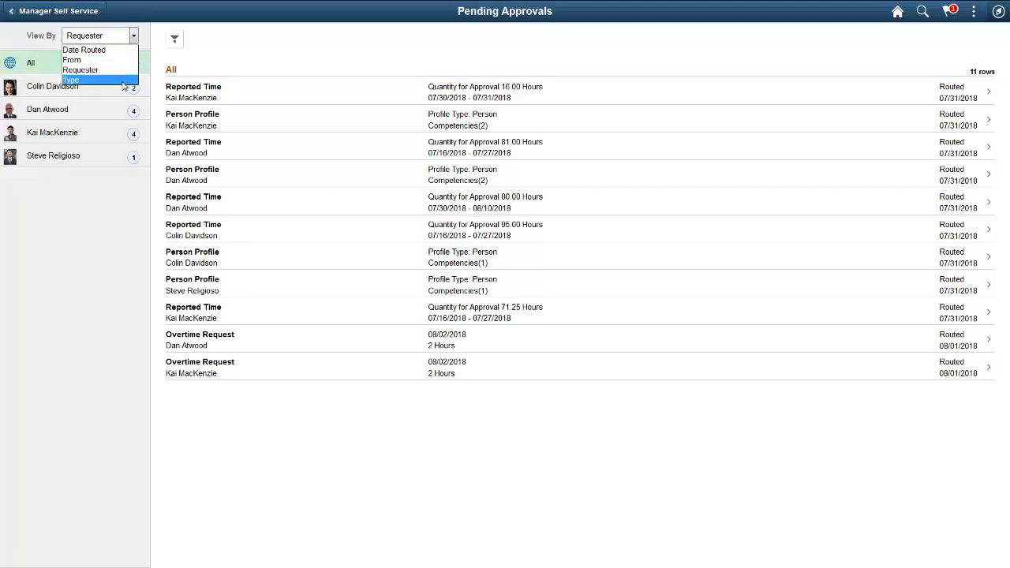
click(124, 80)
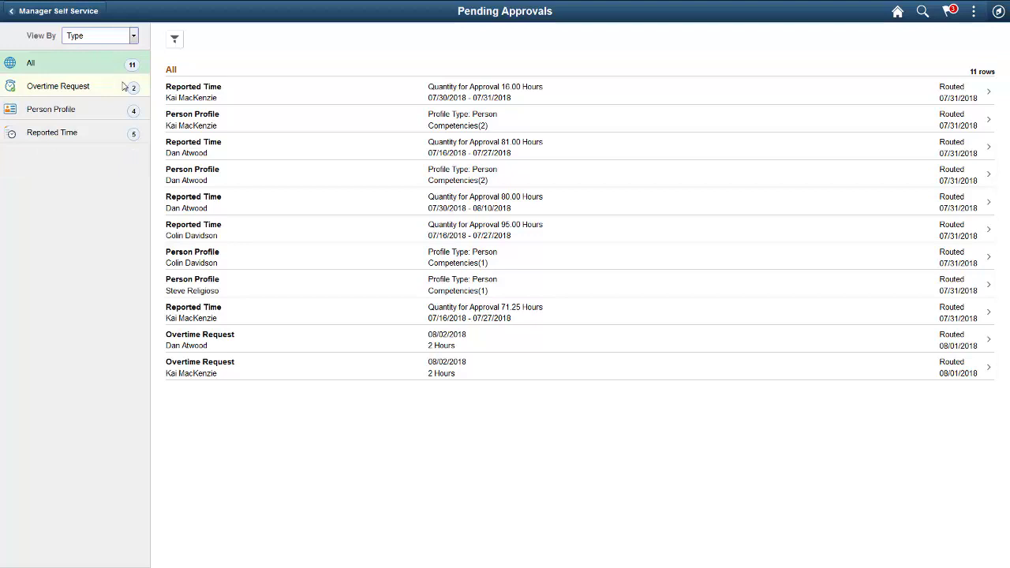
click(121, 135)
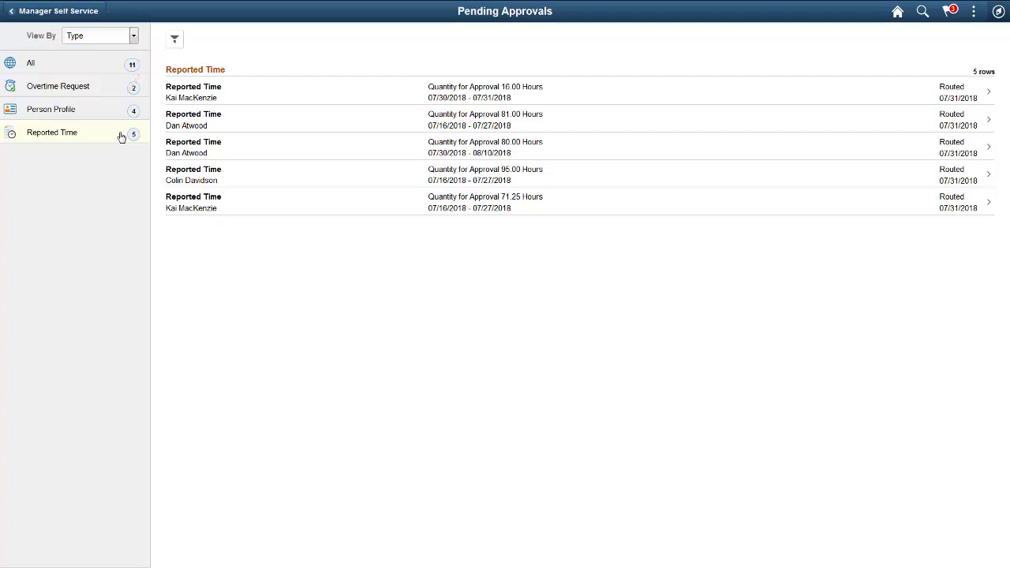
Filter Reported Time approvals to one requester, leaving their two timesheet requests.
click(177, 43)
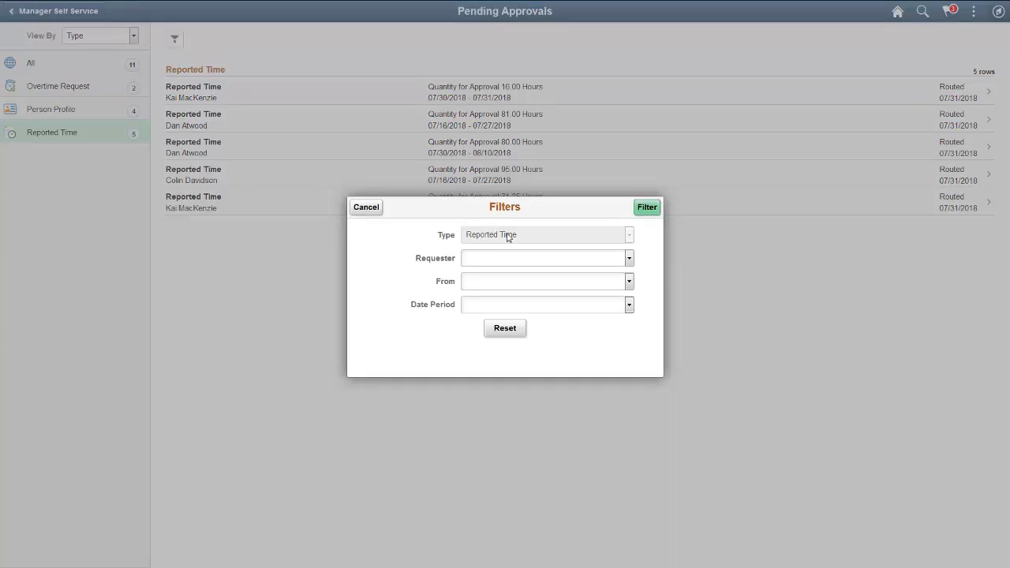
click(632, 262)
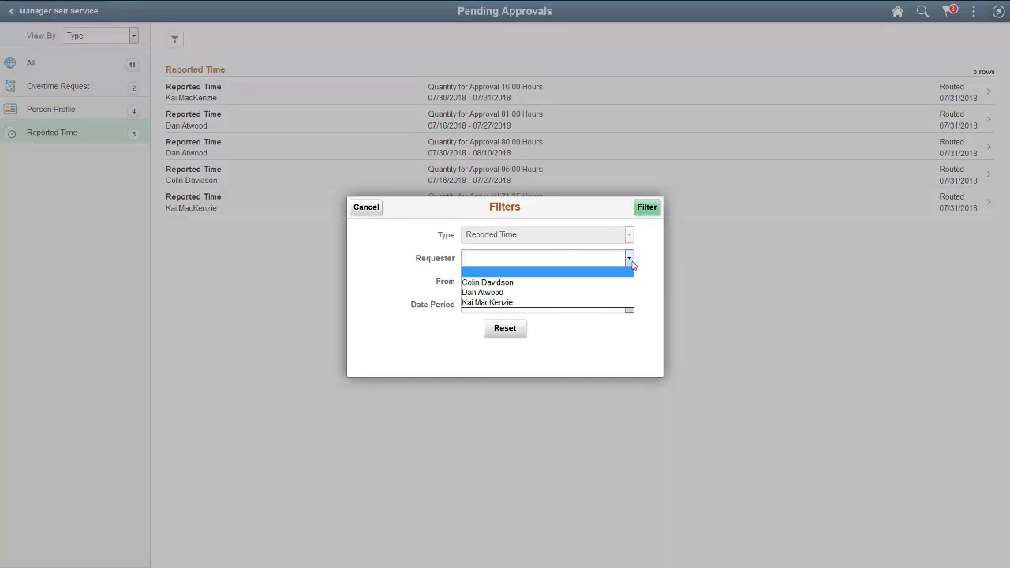
click(616, 303)
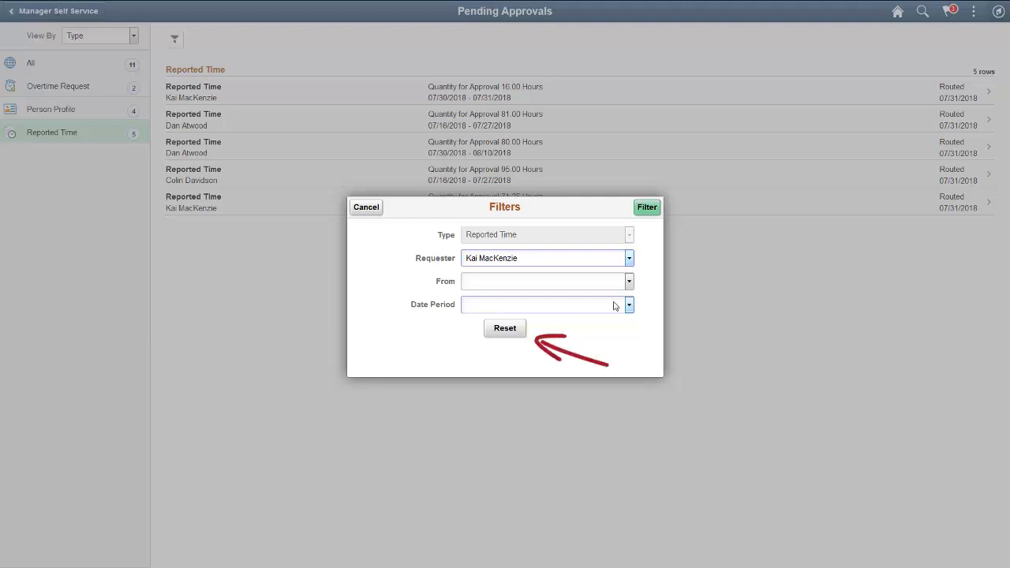
click(647, 207)
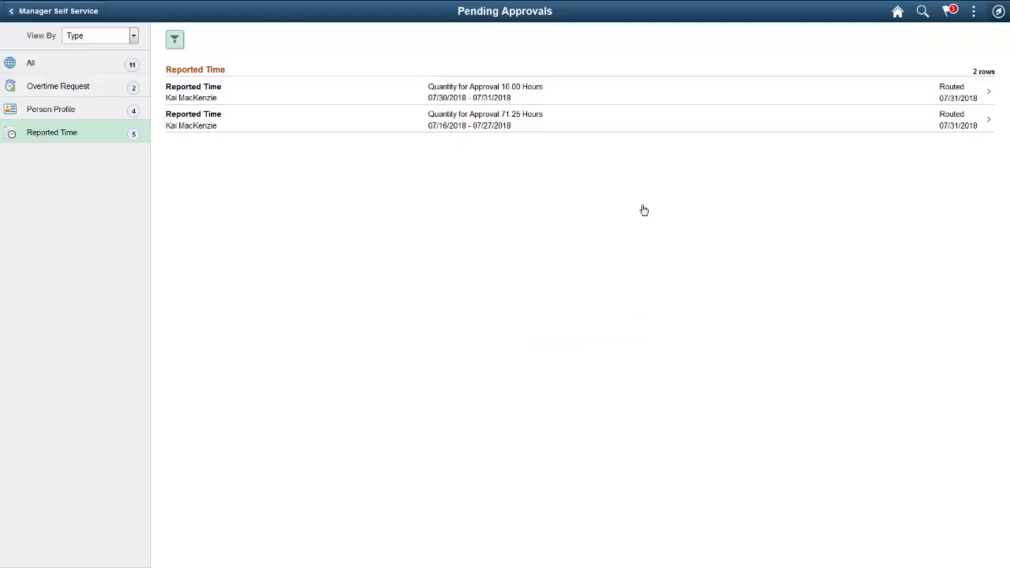
Open the 71.25-hour 07/16–07/27/2018 request, show all ten lines, and view the 07/16/2018 line.
click(663, 129)
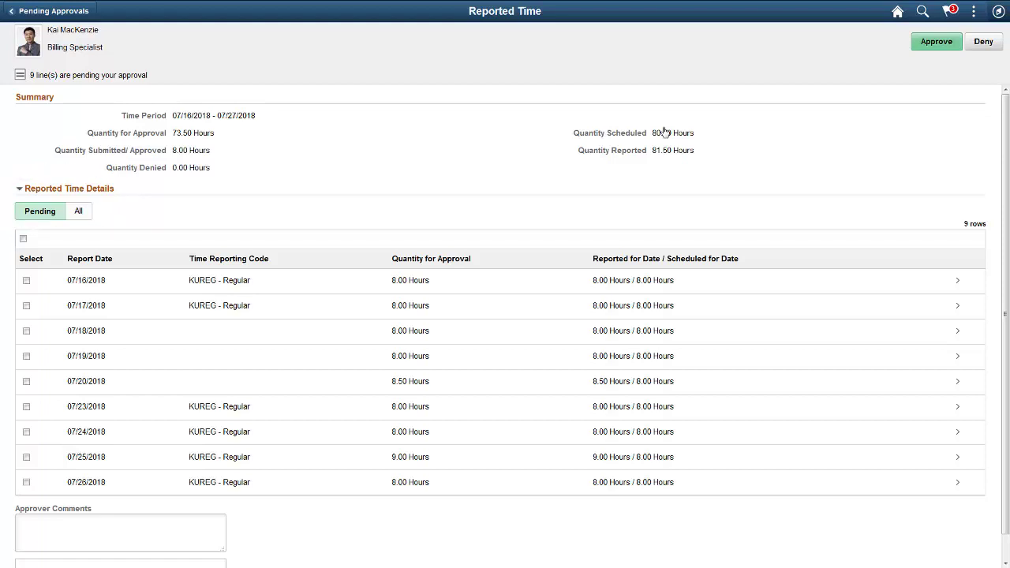
click(84, 215)
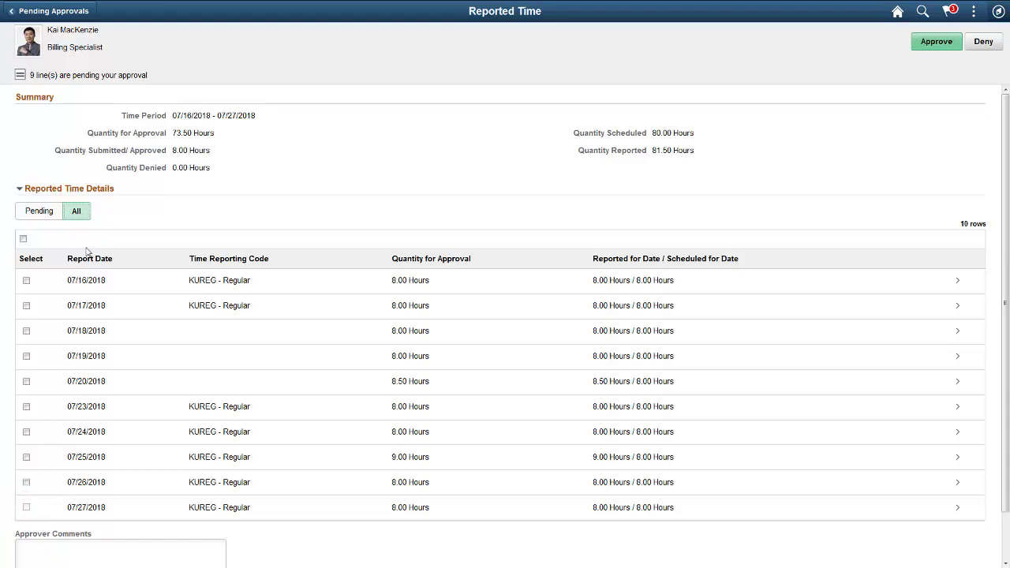
click(91, 288)
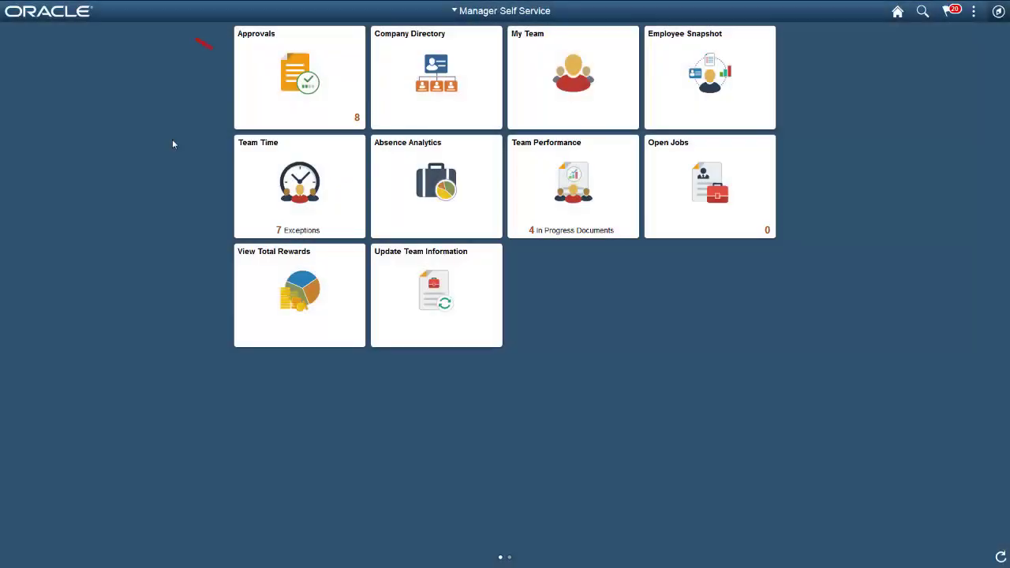
Open Approvals from the home page and narrow the list to Payable Time requests.
click(242, 127)
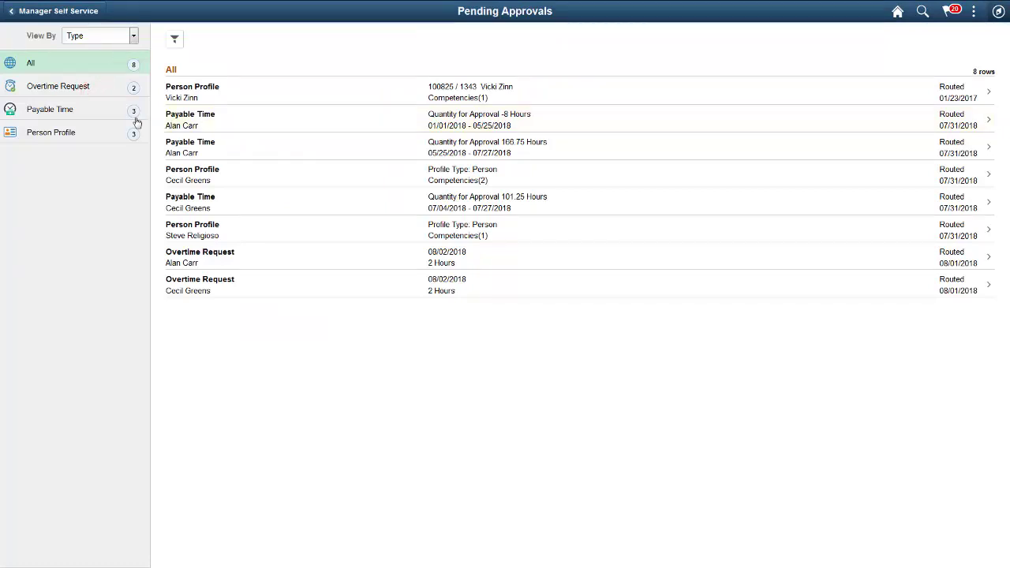
click(111, 120)
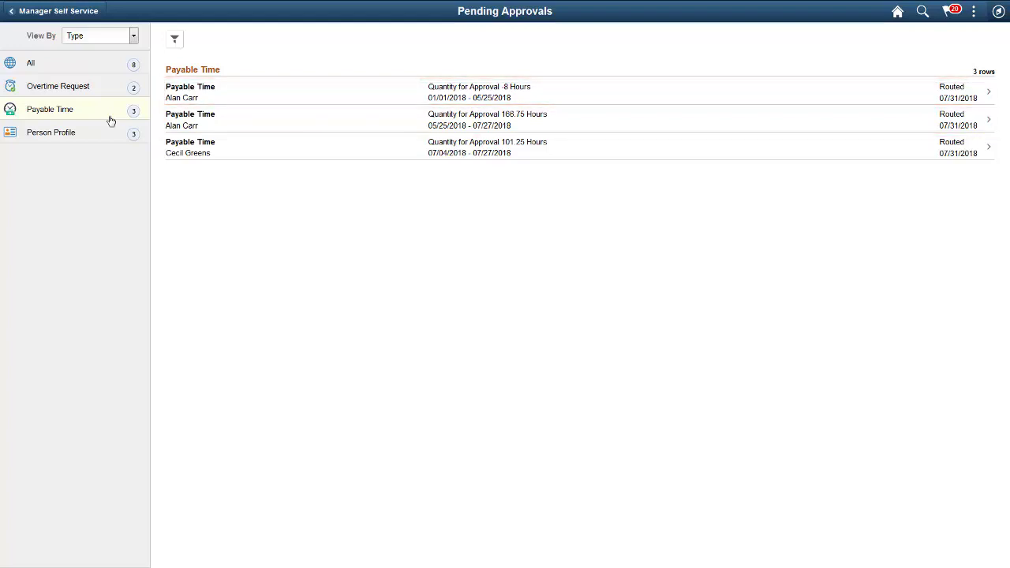
click(110, 120)
Open the -8-hour 01/01–05/25/2018 Payable Time request, inspect its 01/01/18 holiday line, and return.
click(225, 94)
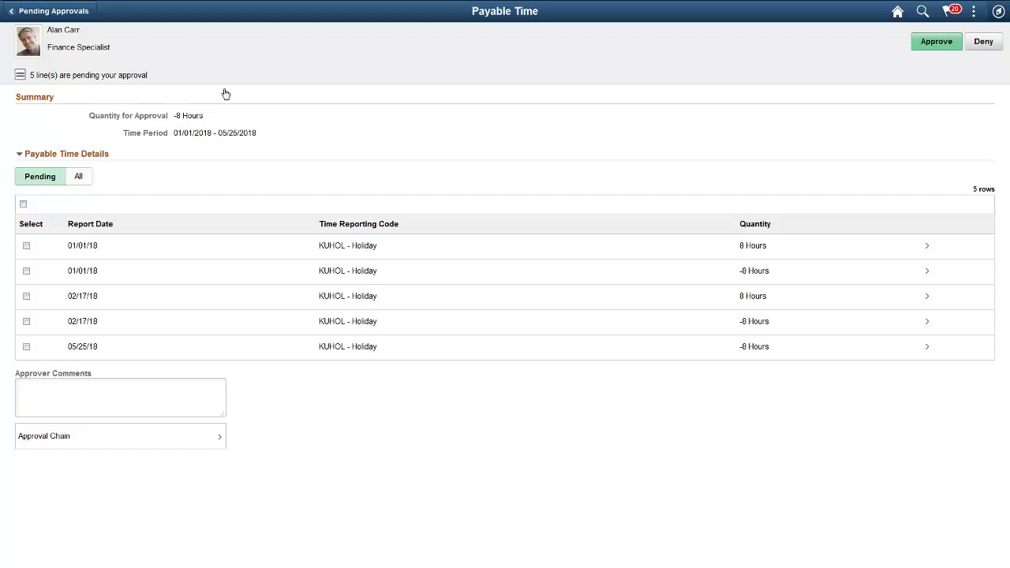
click(229, 249)
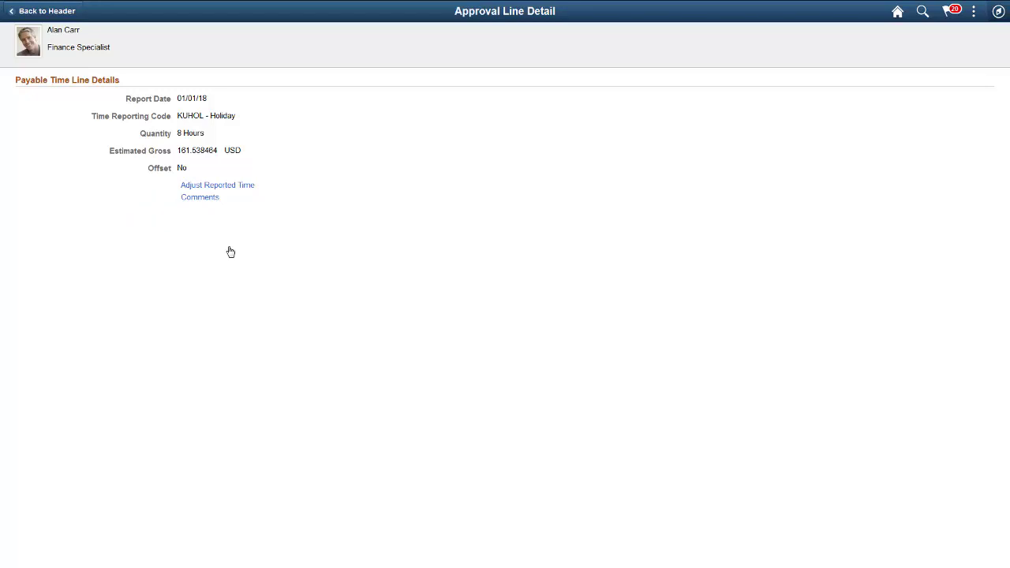
click(76, 16)
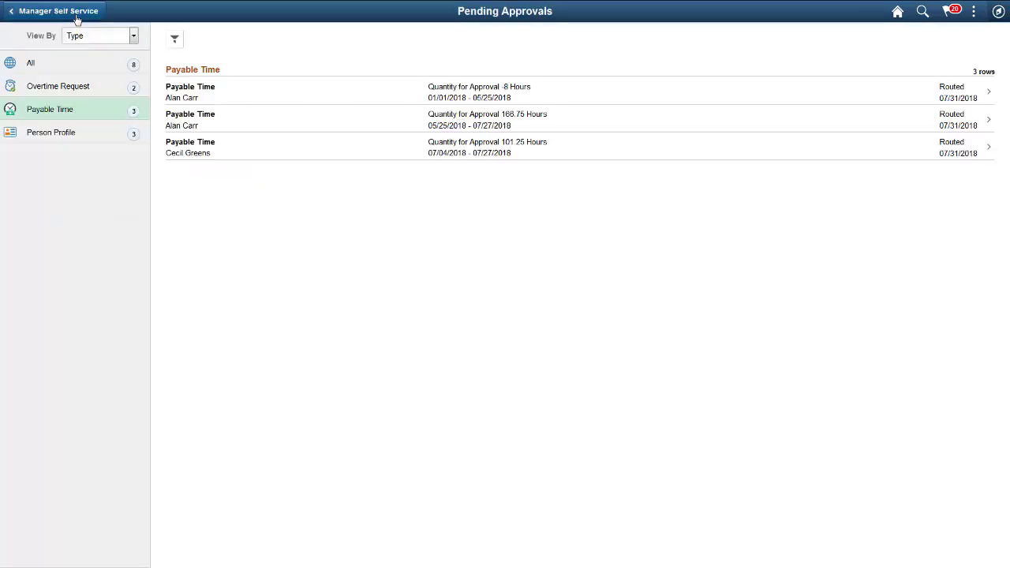
Show Overtime Requests and view the approval chain of the second 08/02/2018 two-hour request.
click(85, 86)
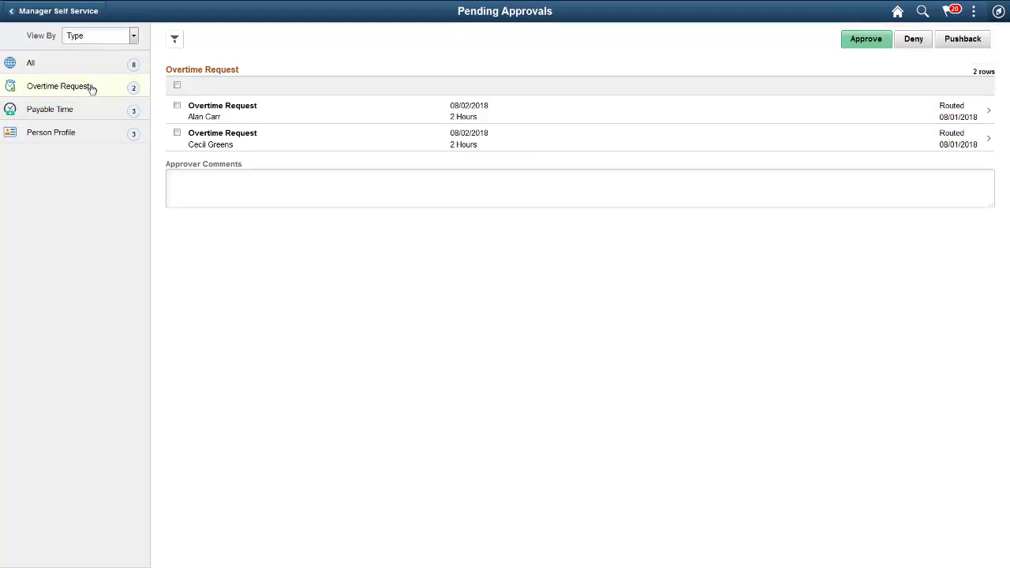
click(243, 144)
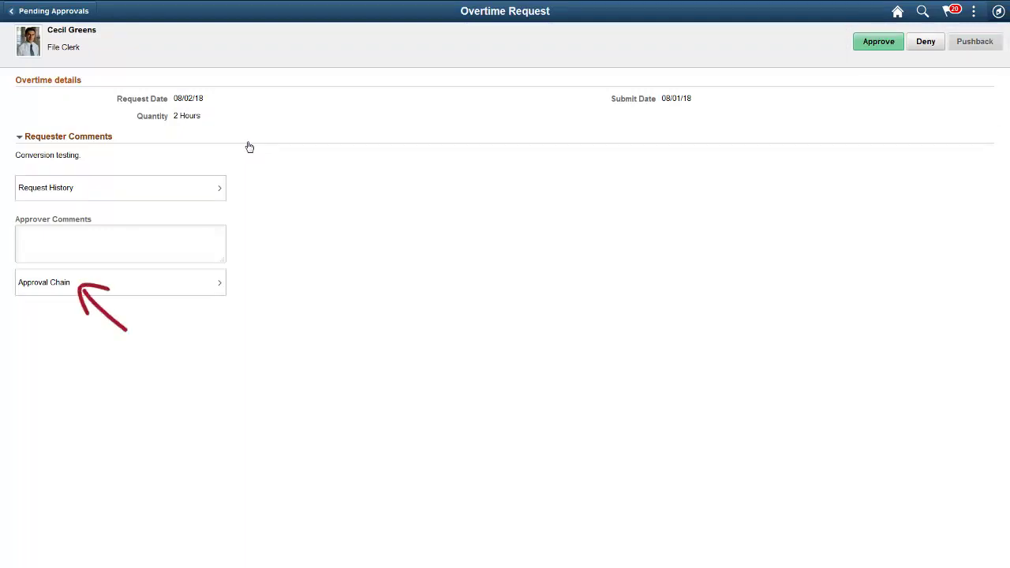
click(207, 292)
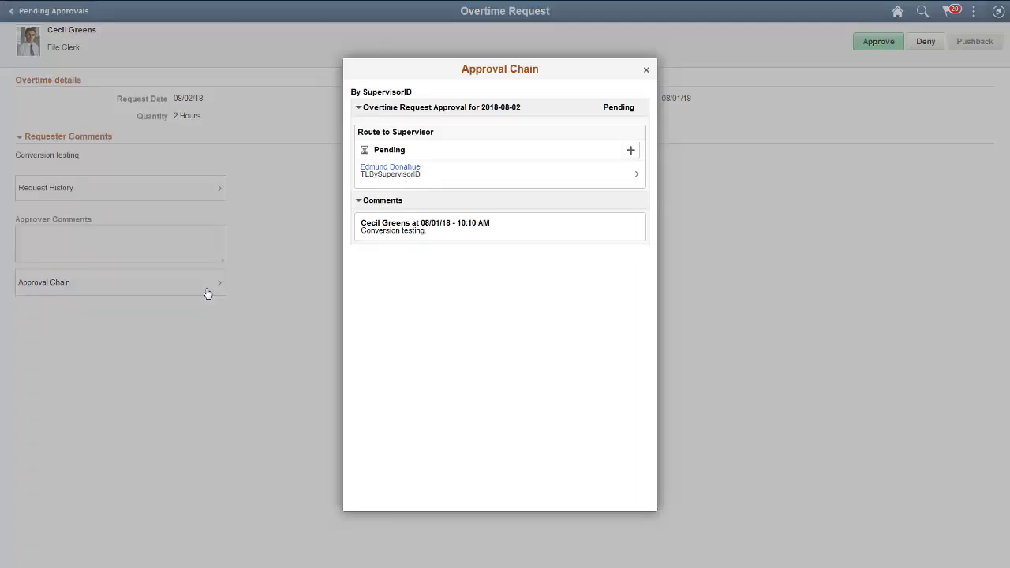